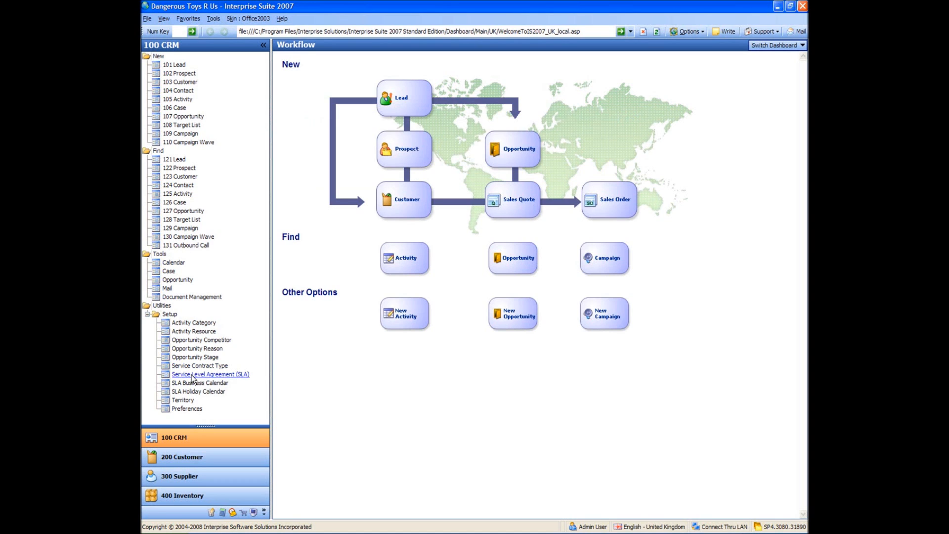
Step: Create a new SLA business calendar named "Live To Work Business Calendar"
click(193, 384)
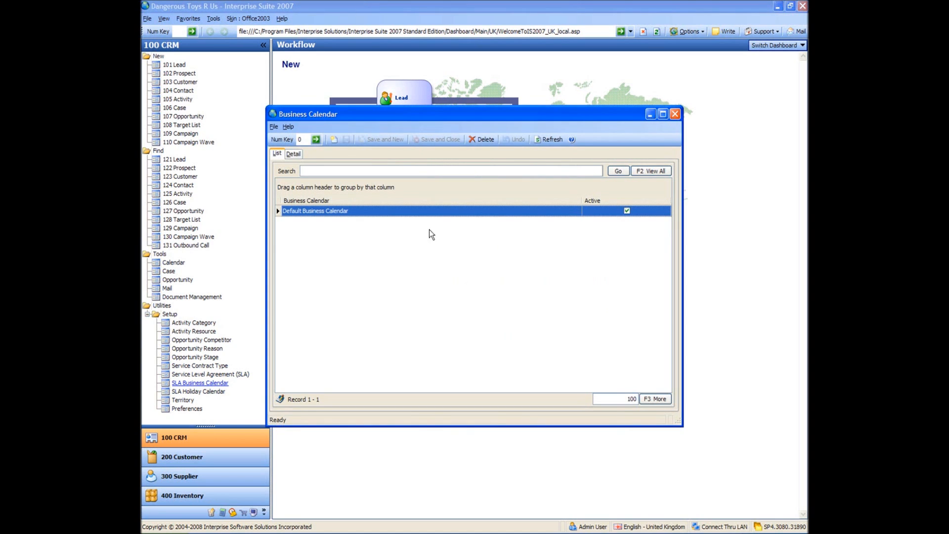
click(428, 210)
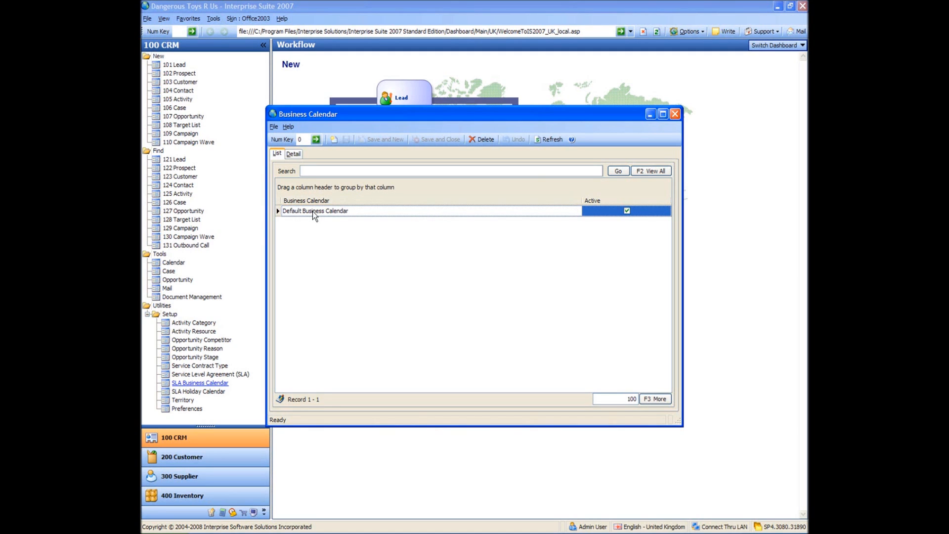
click(331, 142)
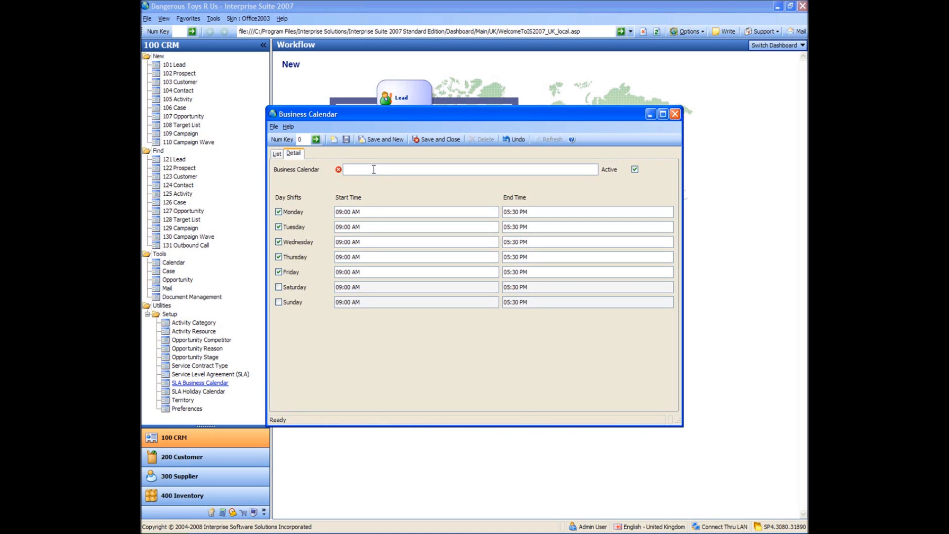
text(Lived To)
key(BackSpace)
key(BackSpace)
key(BackSpace)
key(BackSpace)
text(To Work Business Cla)
key(BackSpace)
text(alendar)
key(Tab)
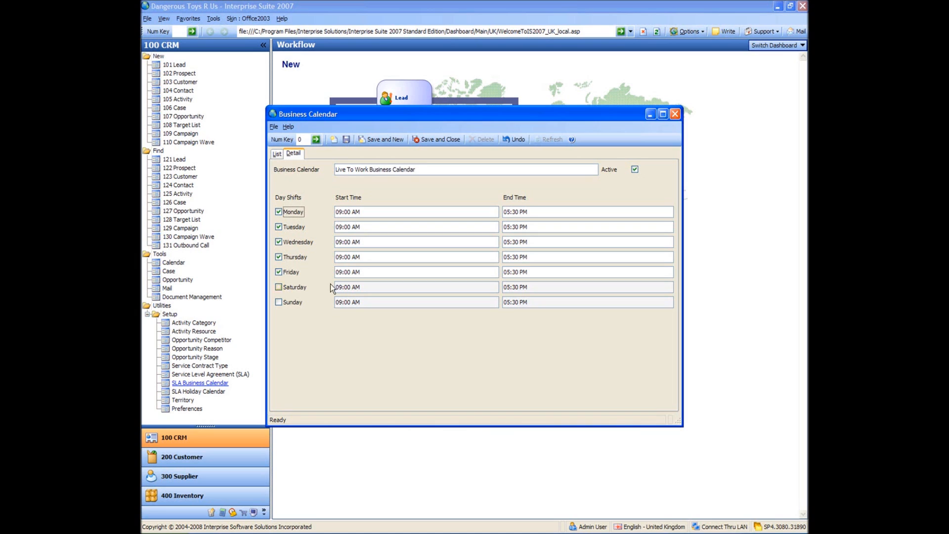
Step: Include Saturday in the day shifts and set the start time for Monday through Saturday to 08:00 AM
click(278, 287)
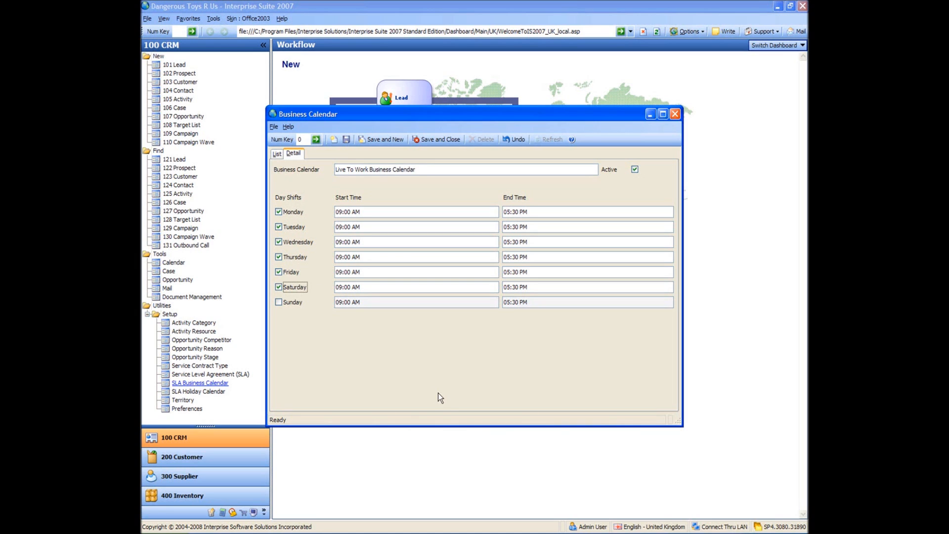
click(341, 212)
click(342, 226)
text(8)
click(340, 241)
click(341, 256)
click(341, 271)
click(341, 287)
Step: Set Monday's end hour to 08 PM and adjust the end-time minutes for Monday through Saturday
click(510, 212)
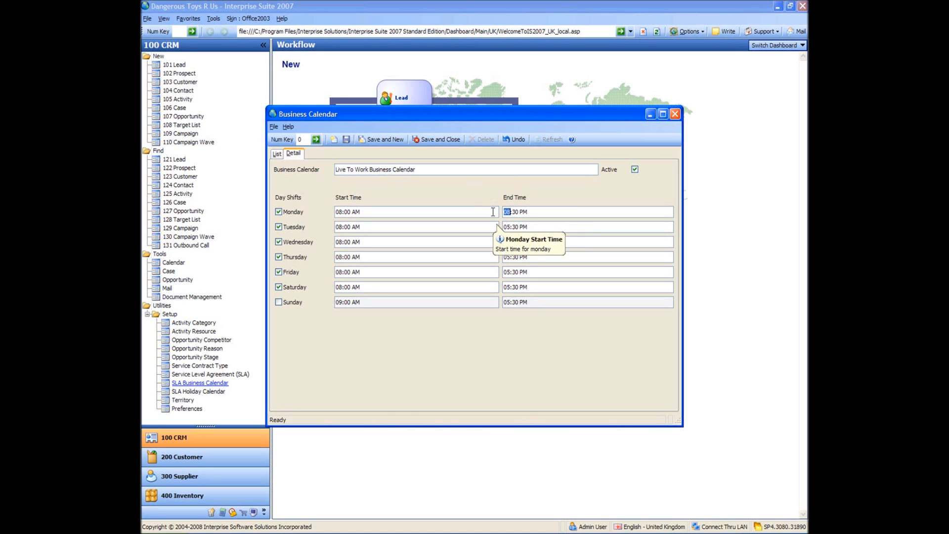
drag(519, 211, 515, 211)
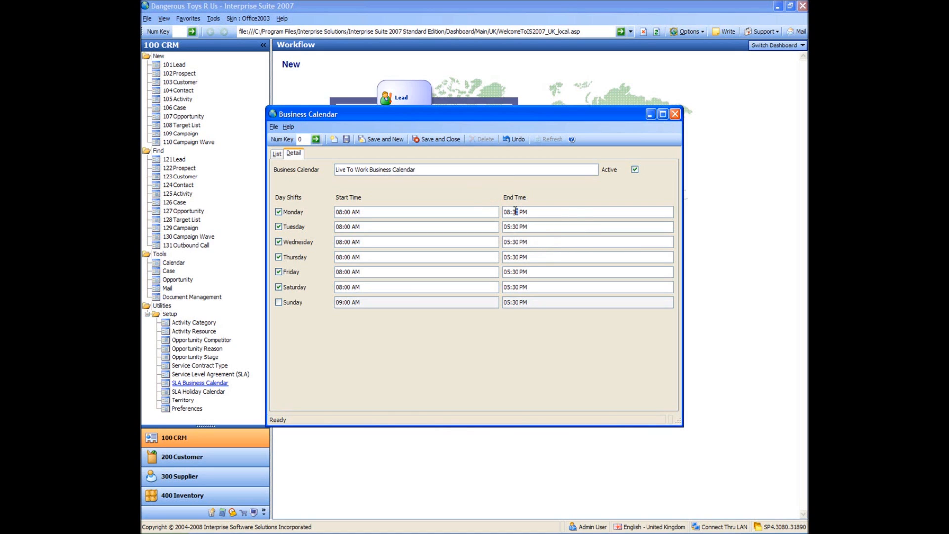
double_click(514, 211)
click(518, 226)
double_click(516, 227)
click(516, 242)
double_click(517, 242)
double_click(515, 256)
double_click(515, 272)
click(516, 287)
Step: Adjust the end hours for Tuesday through Saturday in line with Monday's, and save and close the business calendar
click(510, 227)
click(508, 242)
key(Up)
click(509, 257)
click(509, 272)
click(508, 288)
click(429, 139)
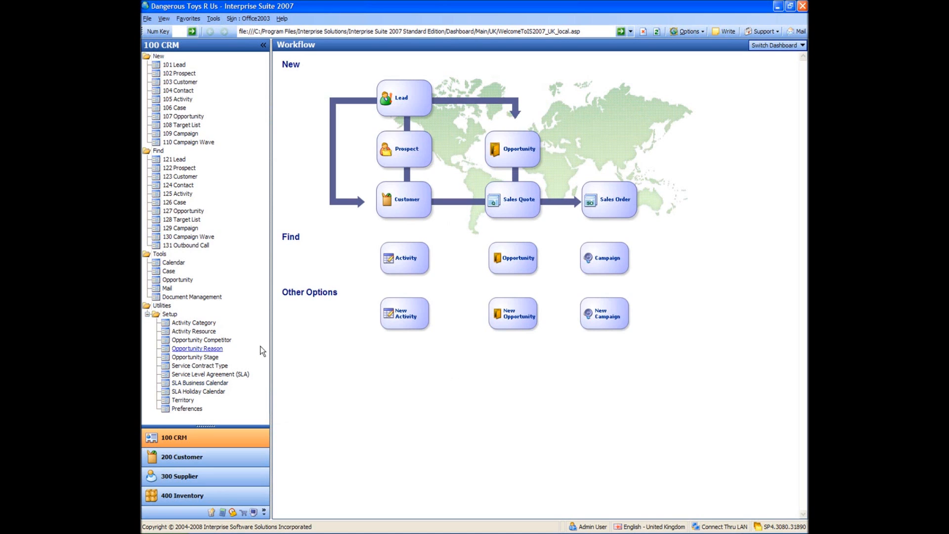
Step: Open the SLA holiday calendar "England and Wales Bank Holidays 2006 - 2008" and review its holiday entries through the end of 2008
click(195, 392)
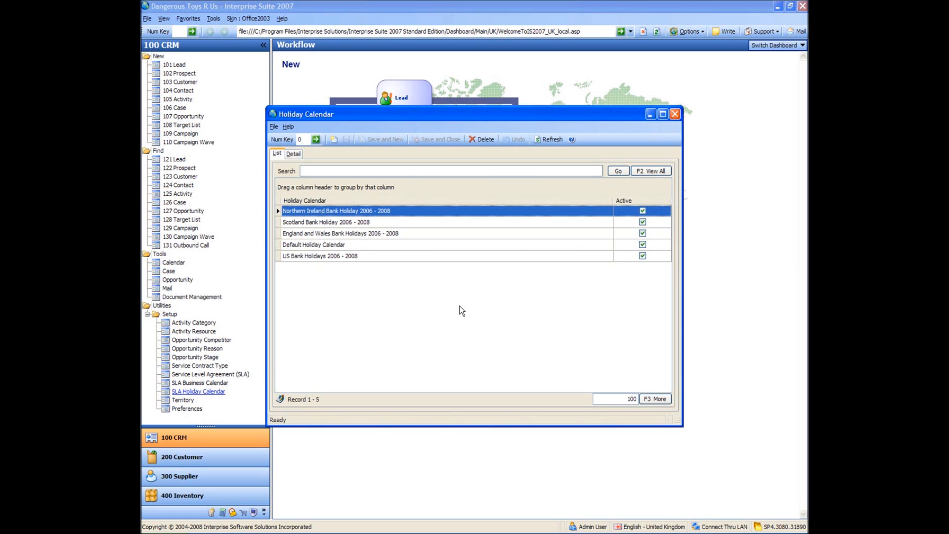
click(328, 234)
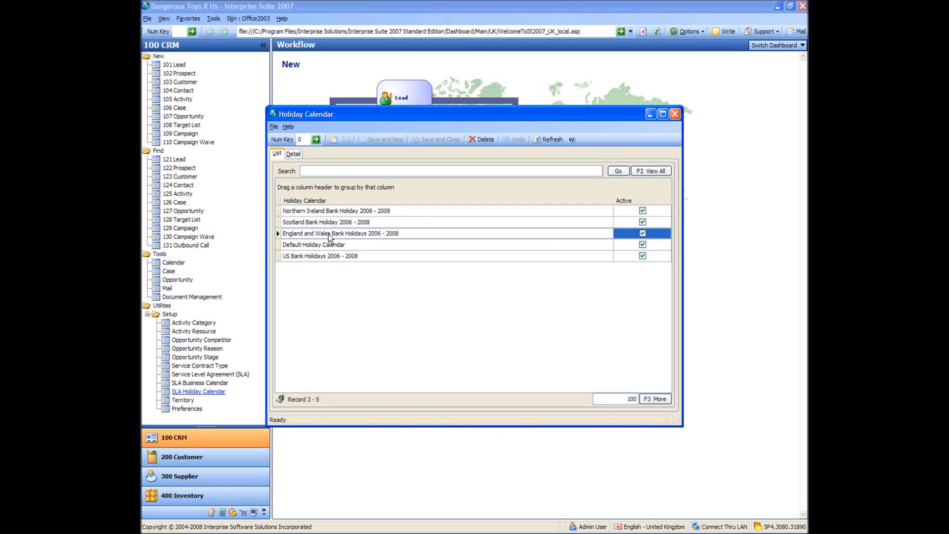
double_click(328, 234)
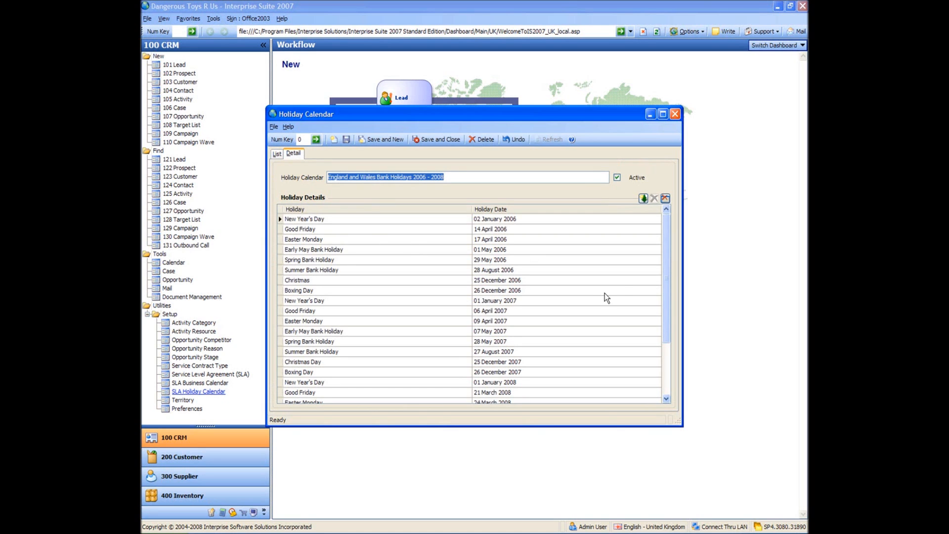
mouse_move(665, 253)
mouse_down()
mouse_move(664, 315)
mouse_move(670, 215)
mouse_move(673, 346)
mouse_move(677, 253)
mouse_move(669, 265)
mouse_up()
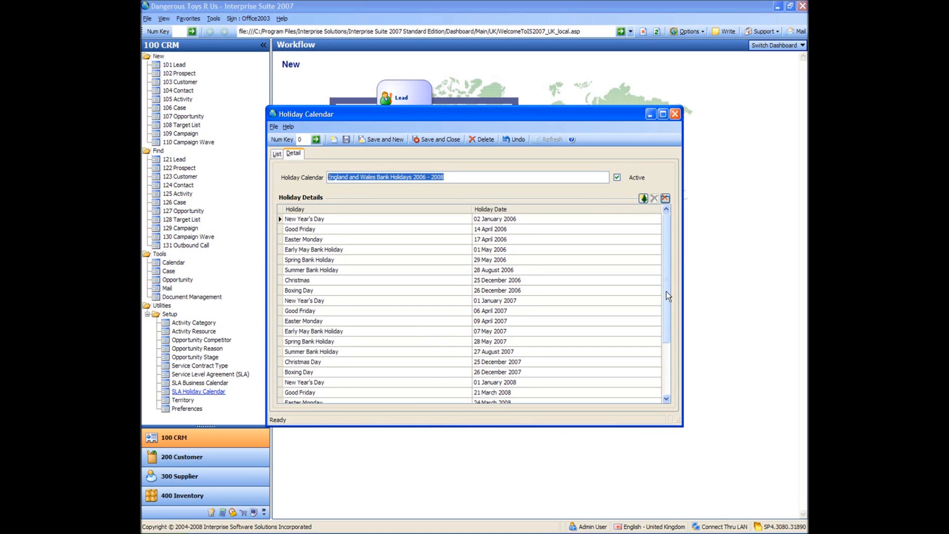
drag(667, 292, 665, 349)
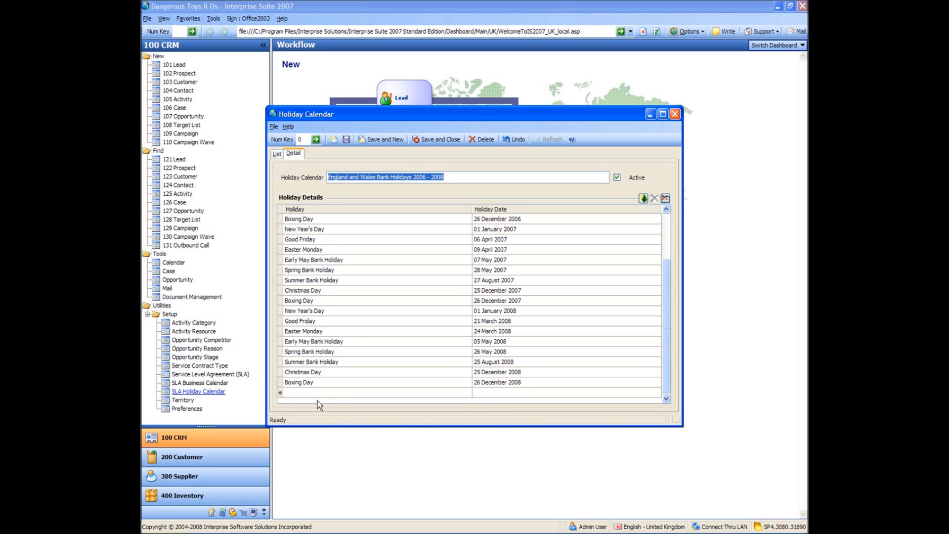
right_click(326, 362)
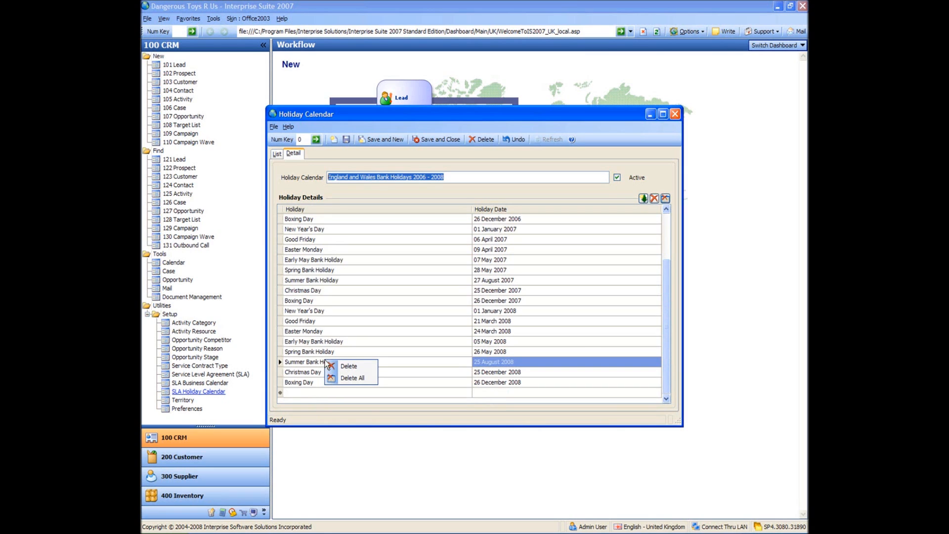
click(315, 352)
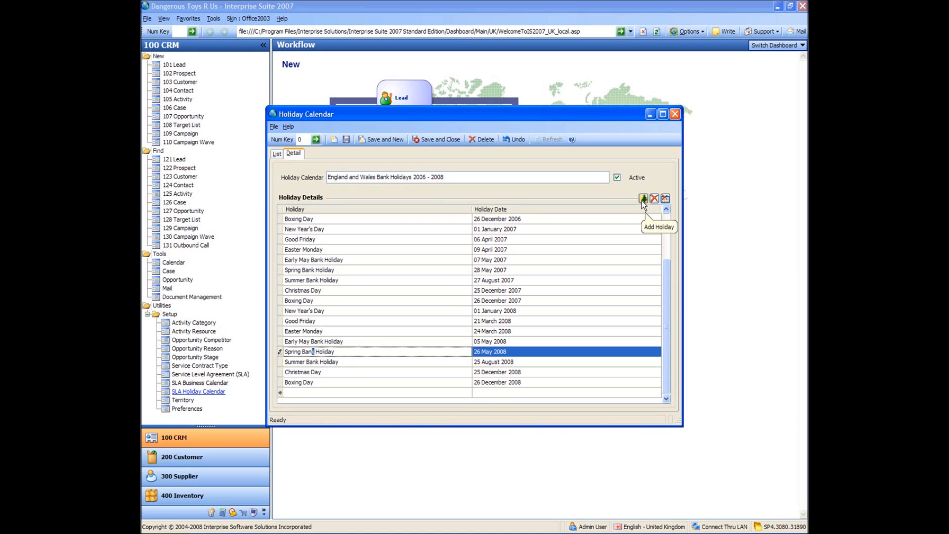
Step: Add a holiday named "August Holiday" dated 01 August 2008, and save and close the holiday calendar
click(362, 394)
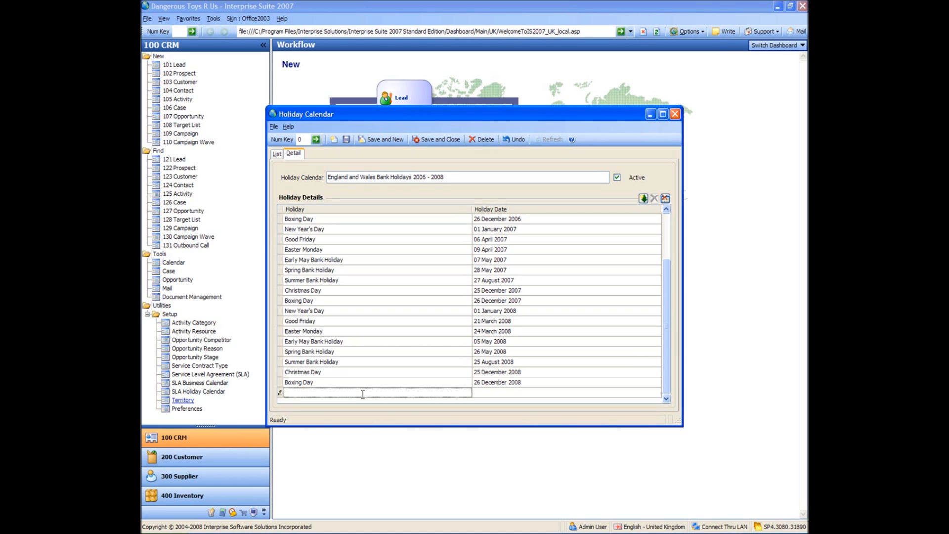
text(August Holiday)
click(618, 391)
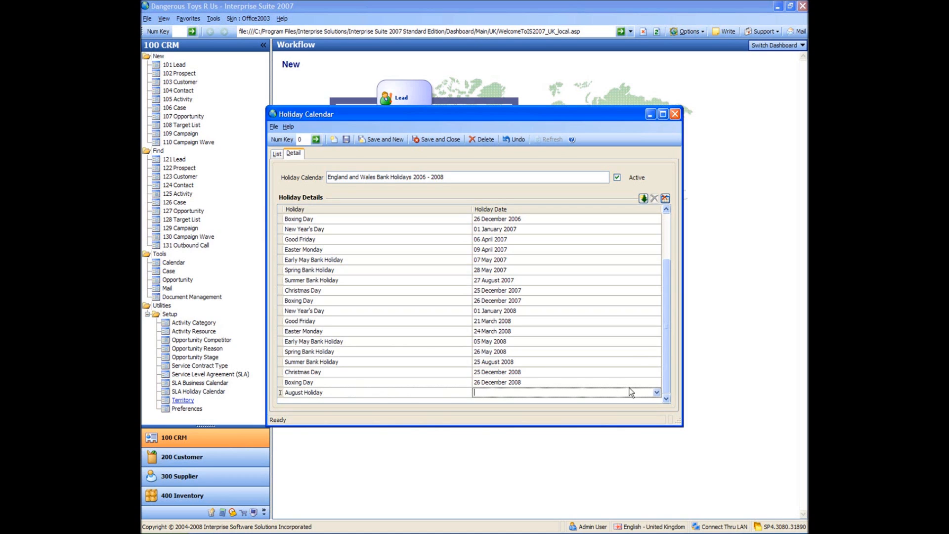
click(658, 393)
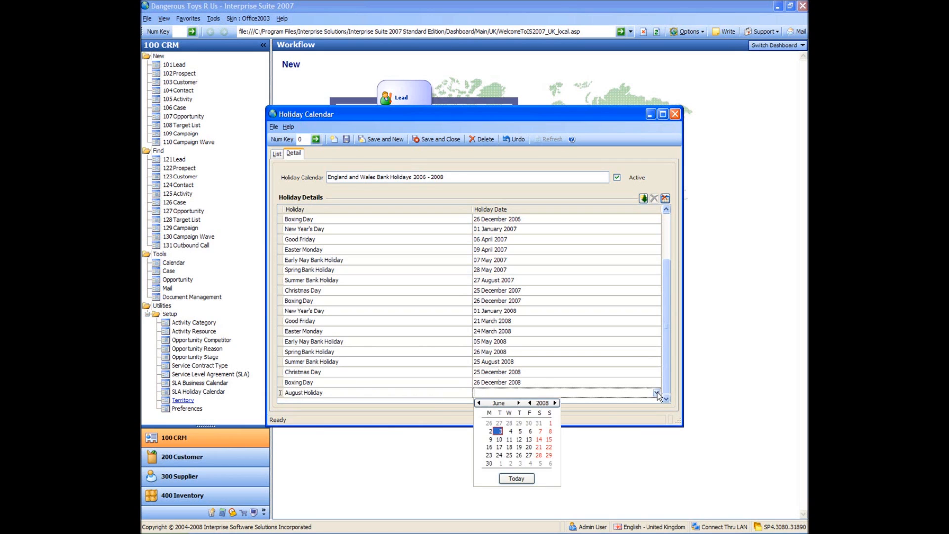
click(518, 402)
click(519, 403)
click(530, 424)
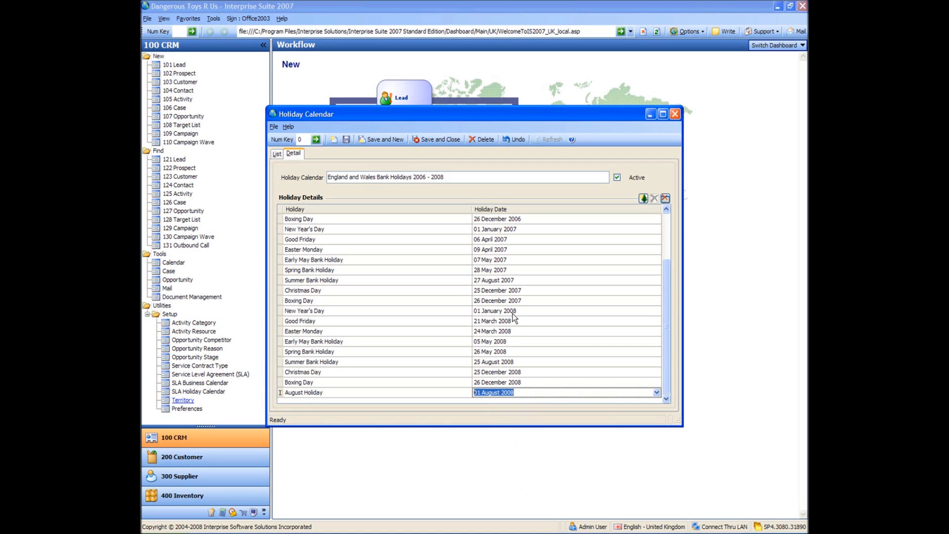
click(444, 136)
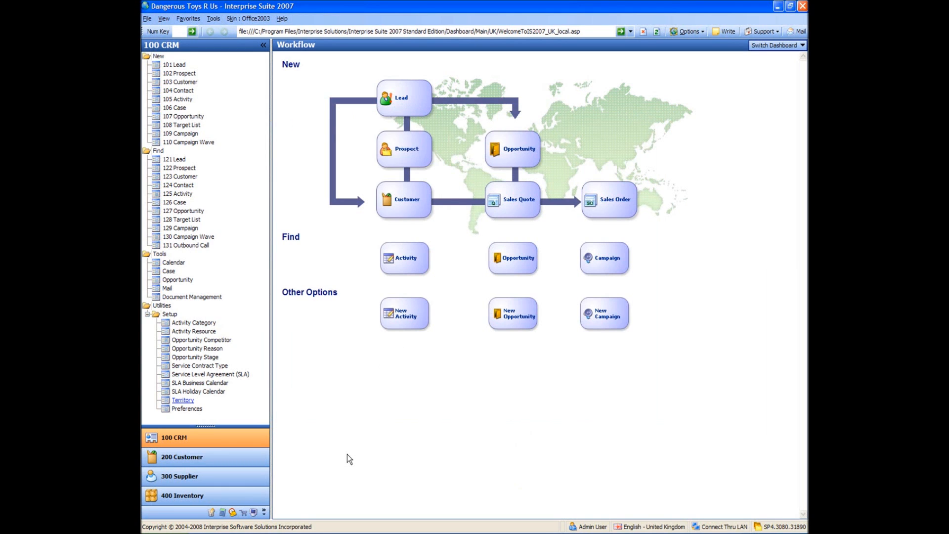
Step: Add a service level agreement named "Open All Hours" that uses the Live To Work Business Calendar
click(211, 375)
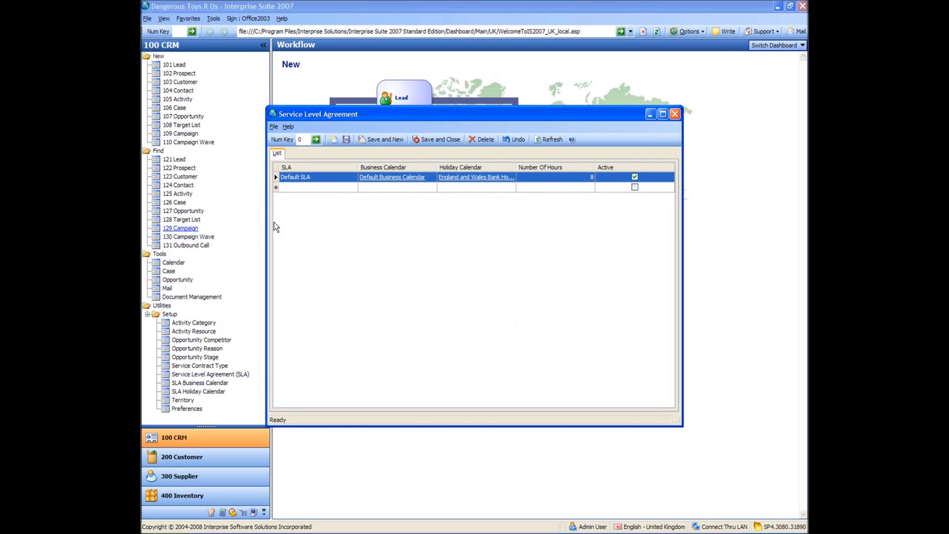
click(331, 187)
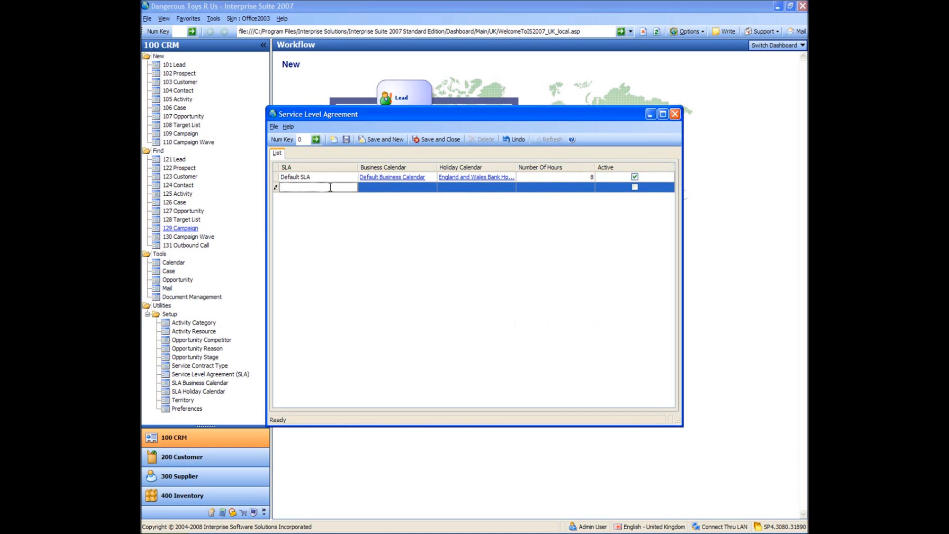
text(Open All Hours)
key(Tab)
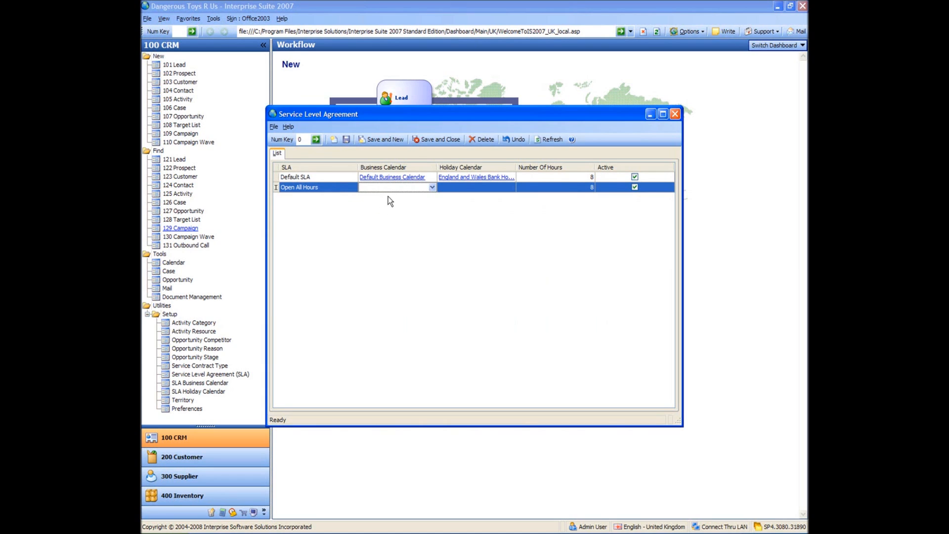
click(432, 186)
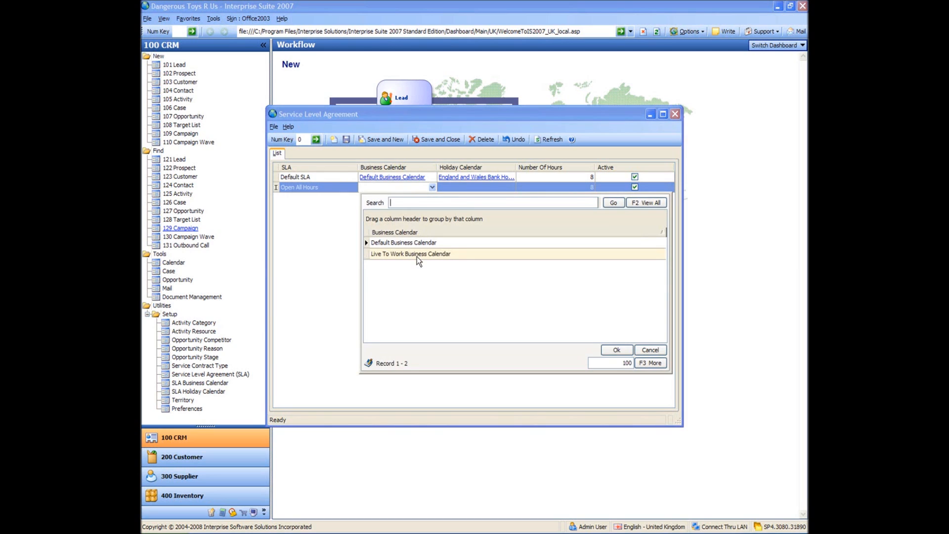
double_click(417, 254)
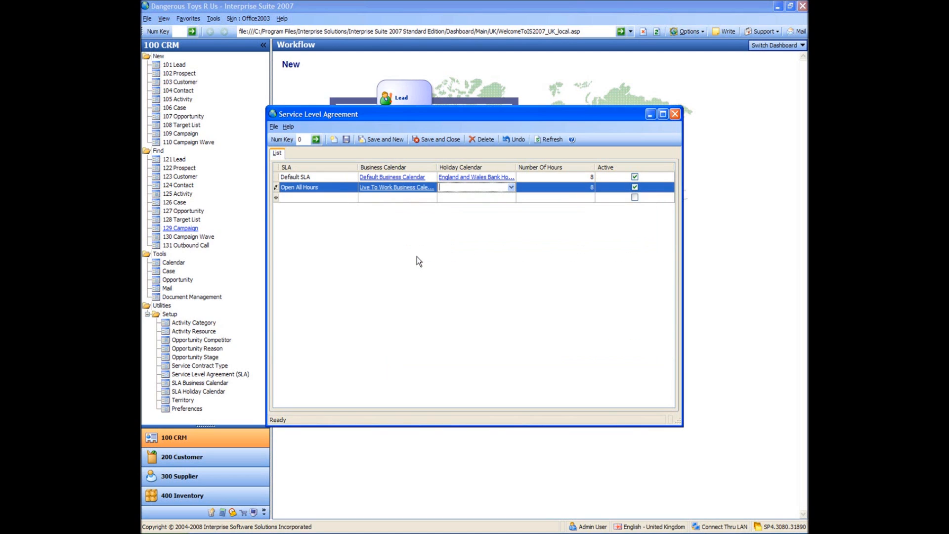
Step: Assign the England and Wales Bank Holidays 2006 - 2008 calendar and 4 hours to the Open All Hours SLA, and save and close
click(510, 187)
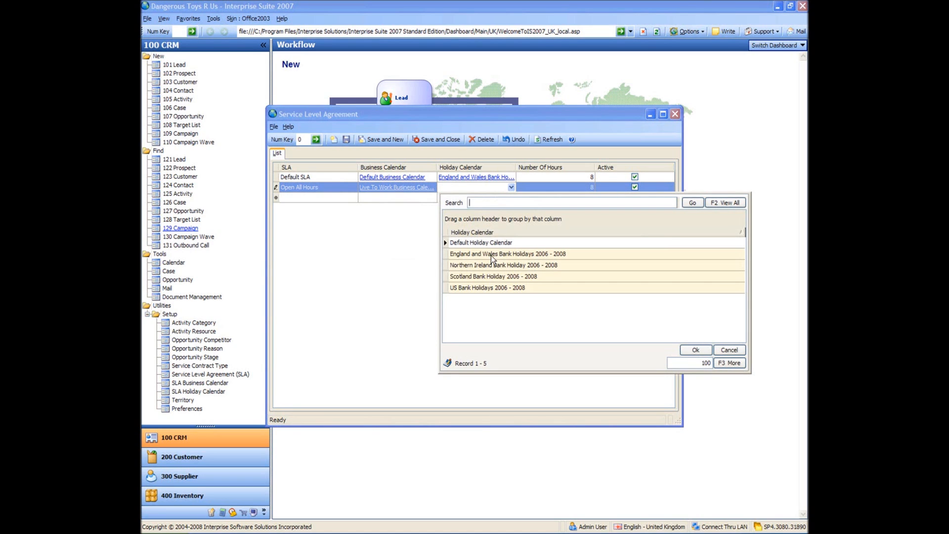
double_click(491, 255)
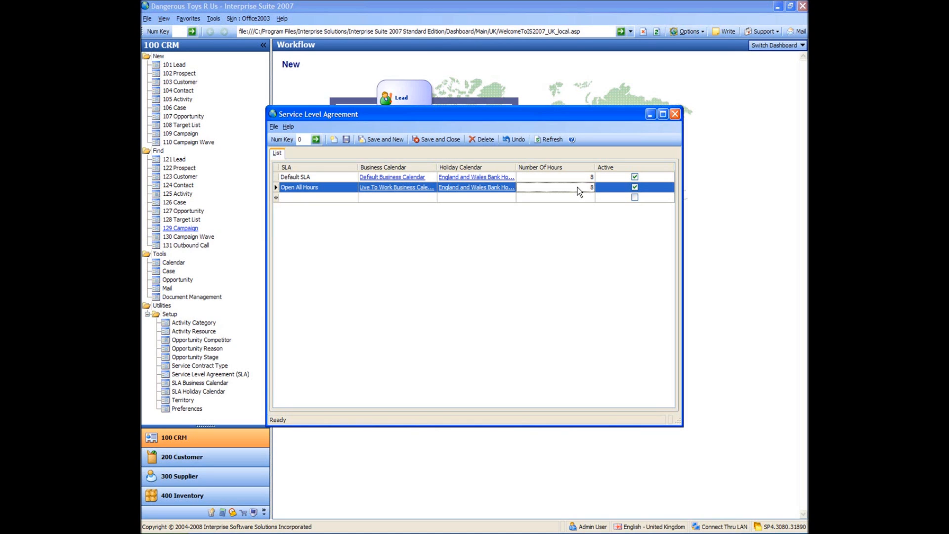
text(4)
click(578, 197)
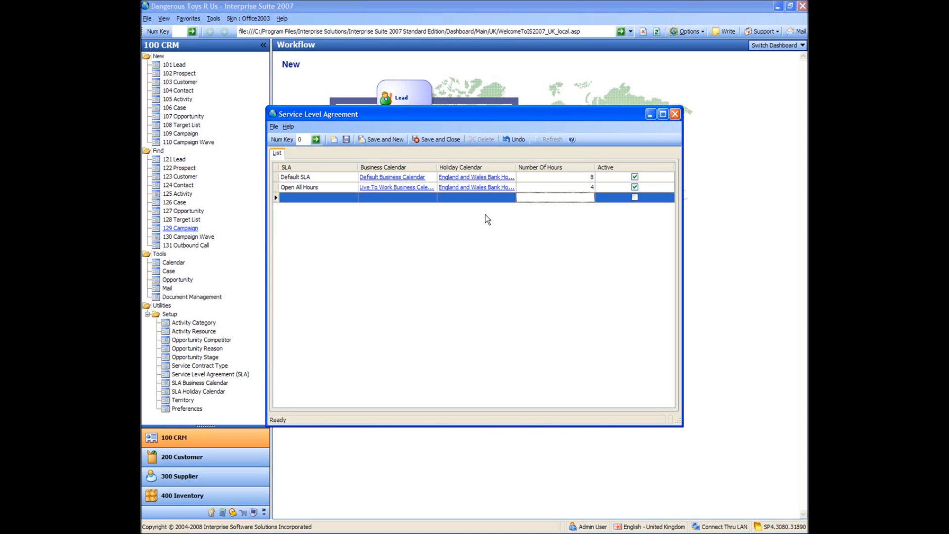
click(442, 138)
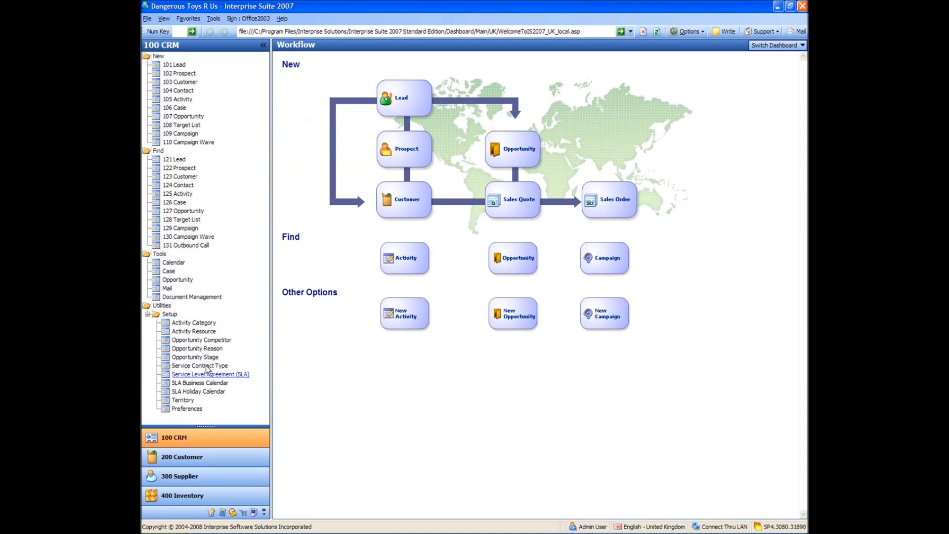
Step: Add the territories "Scotland", "North West" and "Midlands" to the CRM territory list
click(187, 400)
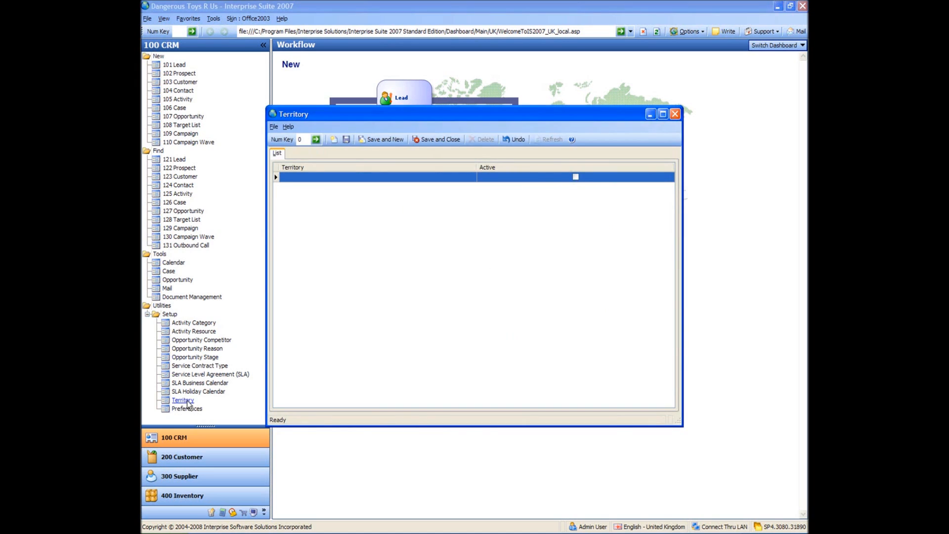
click(381, 177)
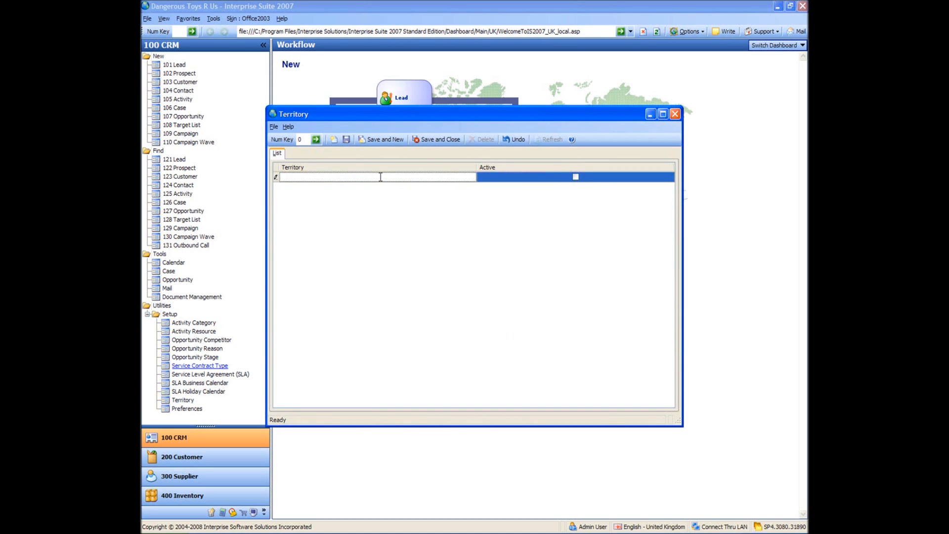
text(Scotland)
key(Return)
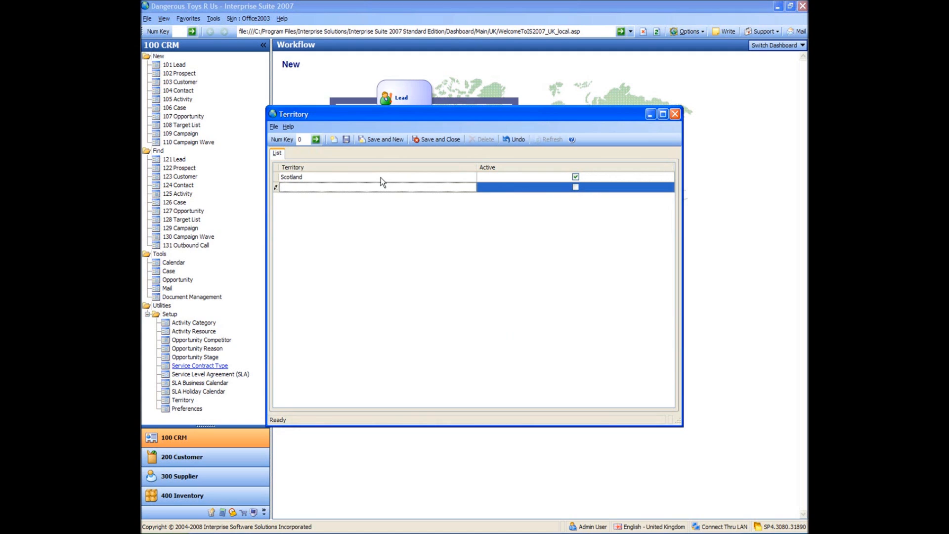
text(North West)
key(Return)
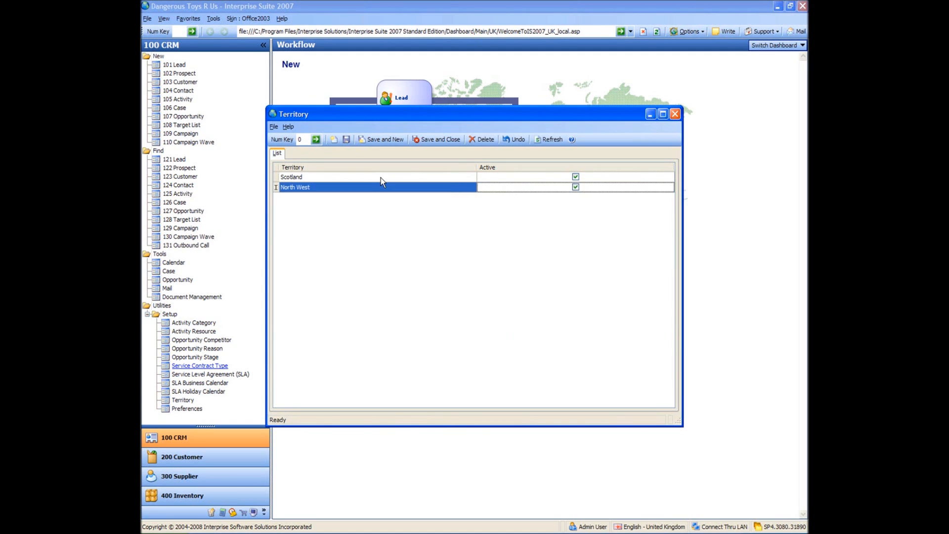
text(Midlands)
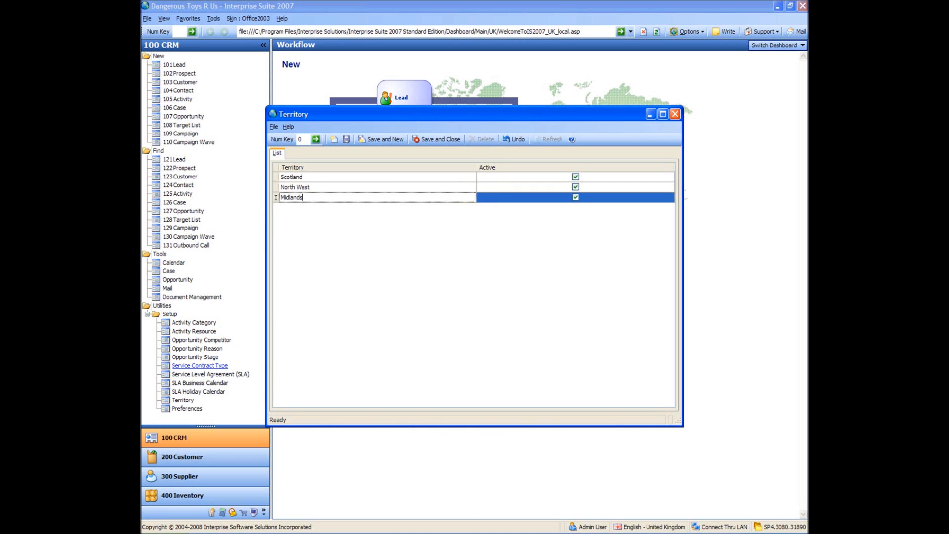
key(Return)
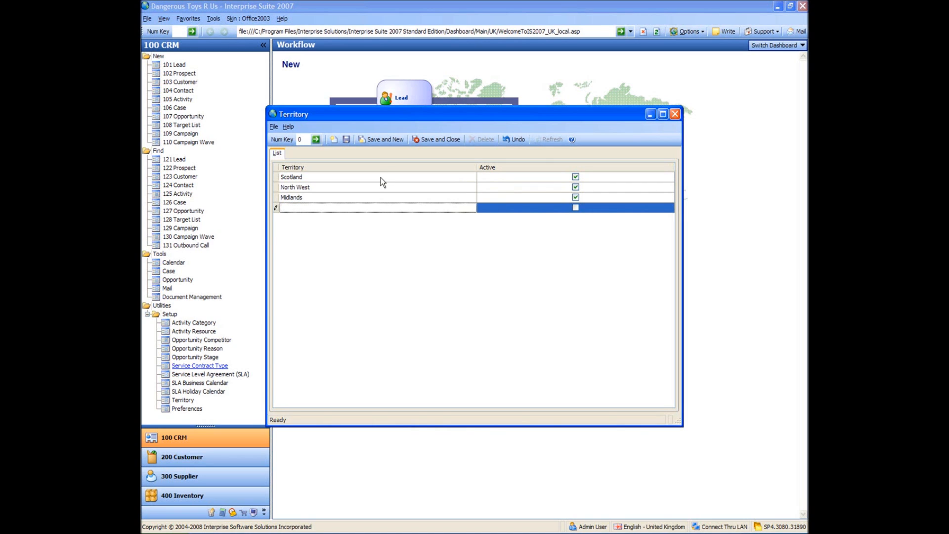
Step: Add the territories "South", "London" and "Wales" to the territory list, and save and close it
text(South)
key(Tab)
key(Tab)
text(London)
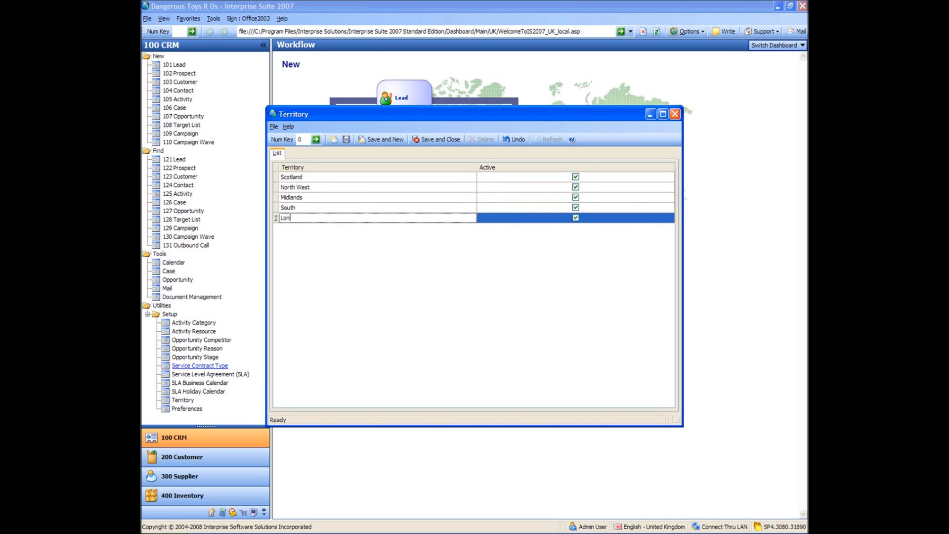
key(Tab)
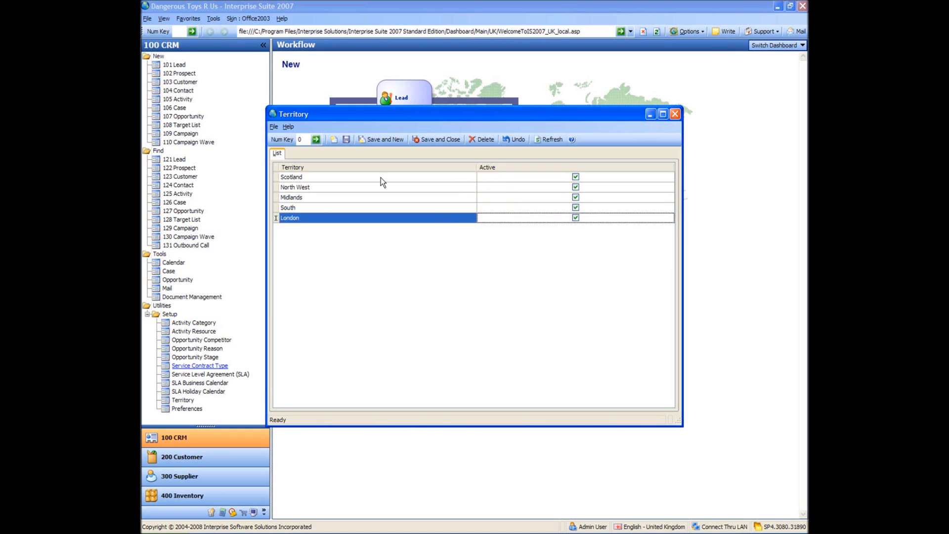
key(Tab)
text(Wales)
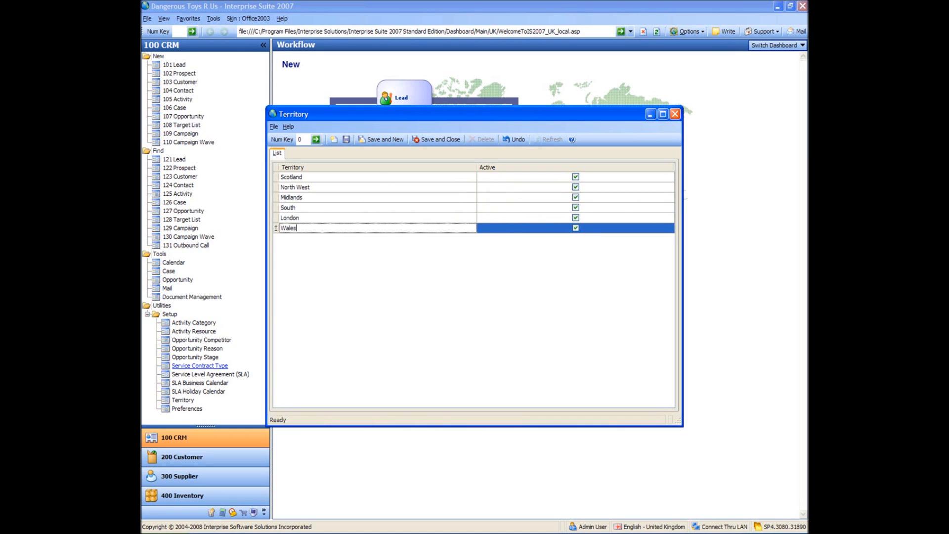
key(Tab)
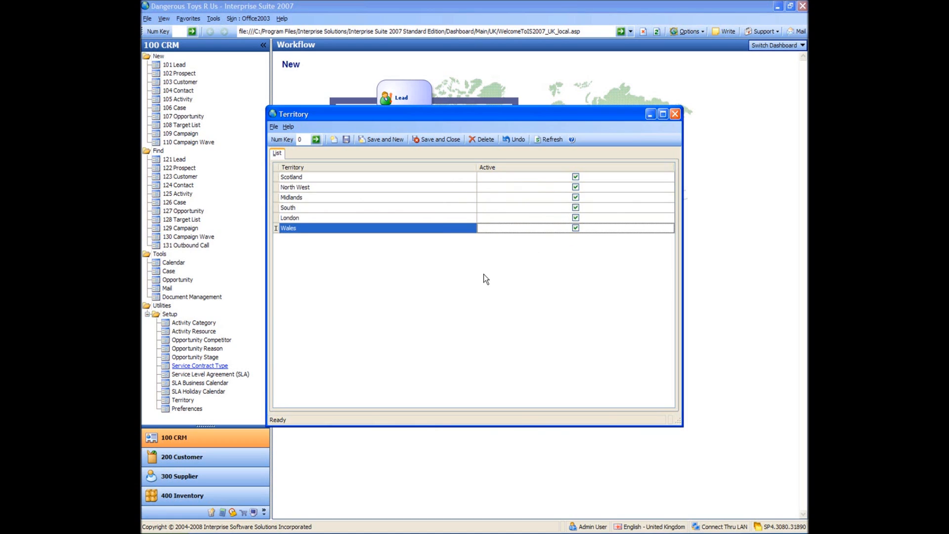
click(442, 139)
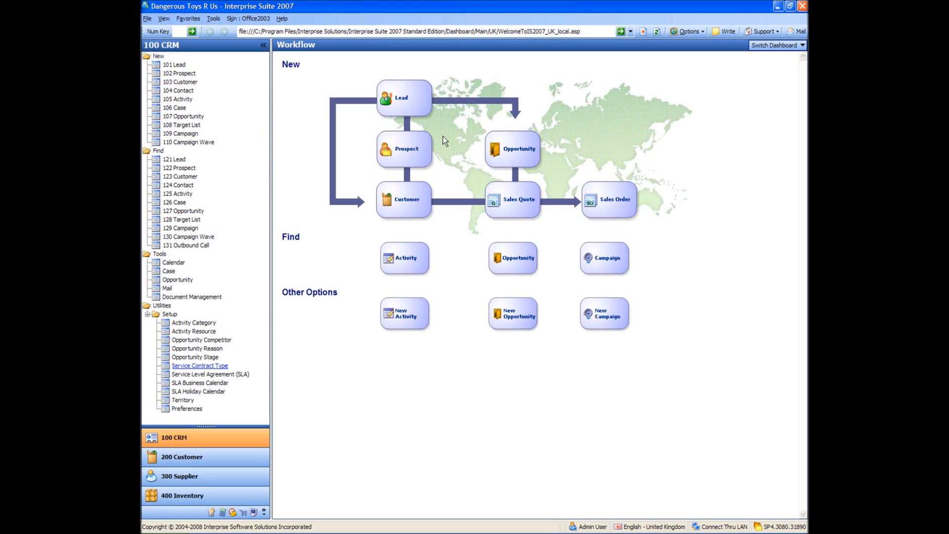
Step: In the CRM preferences, set the default activity color to red (255, 0, 0) and the default SLA to Open All Hours, and confirm
click(187, 409)
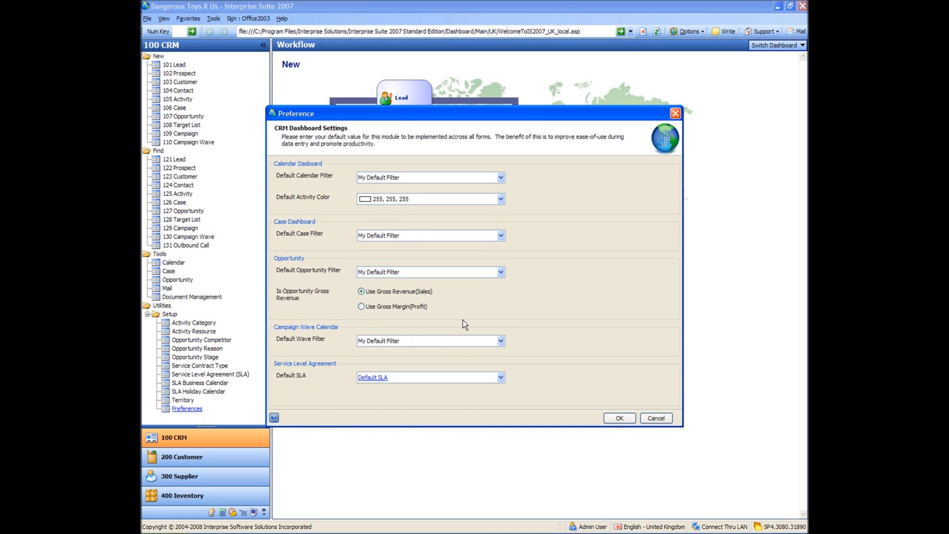
click(500, 200)
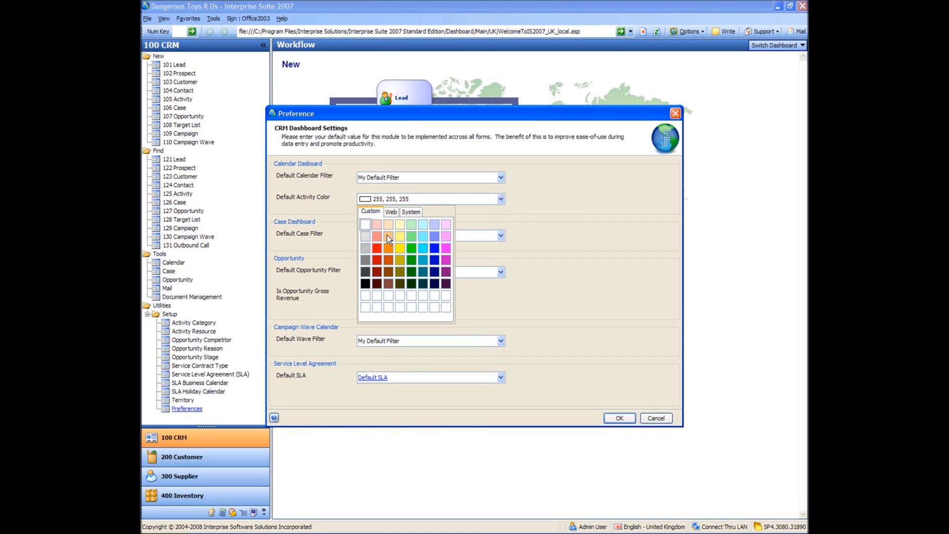
click(377, 248)
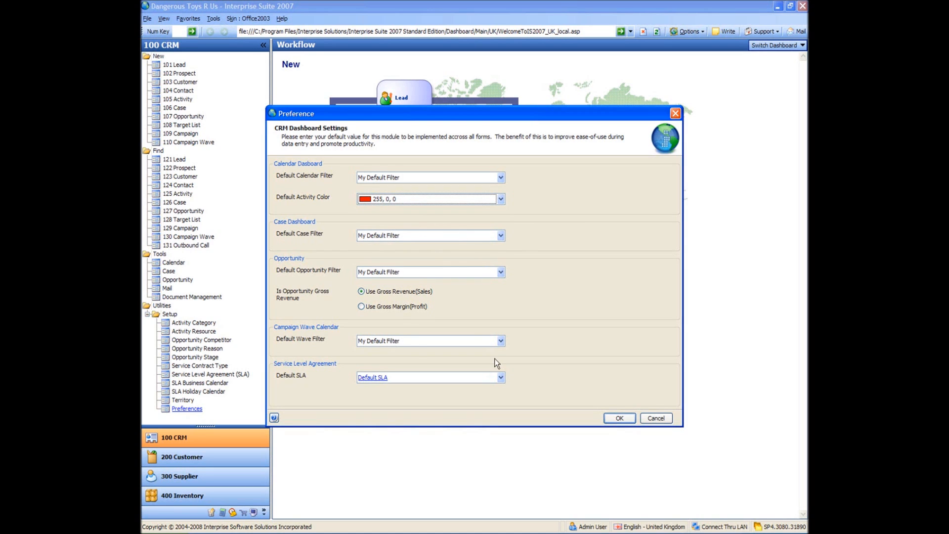
click(501, 377)
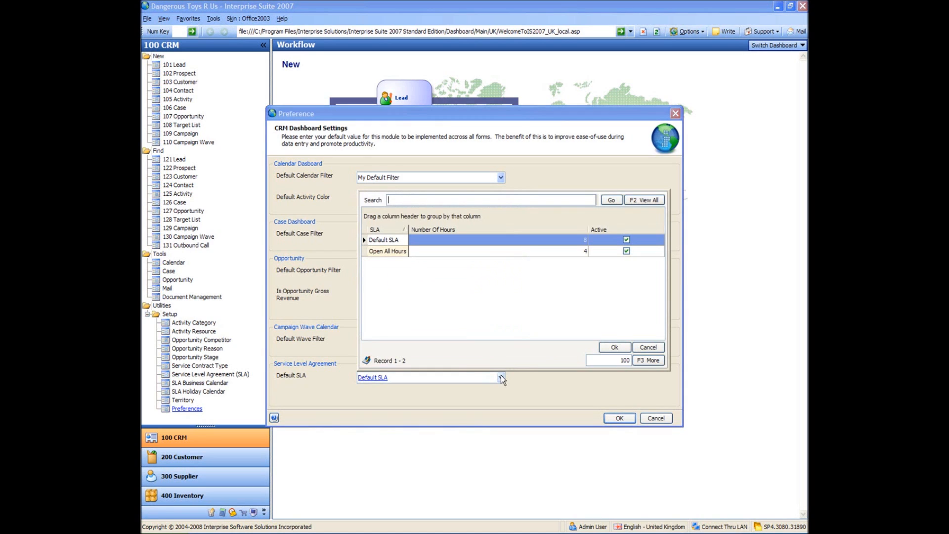
click(389, 252)
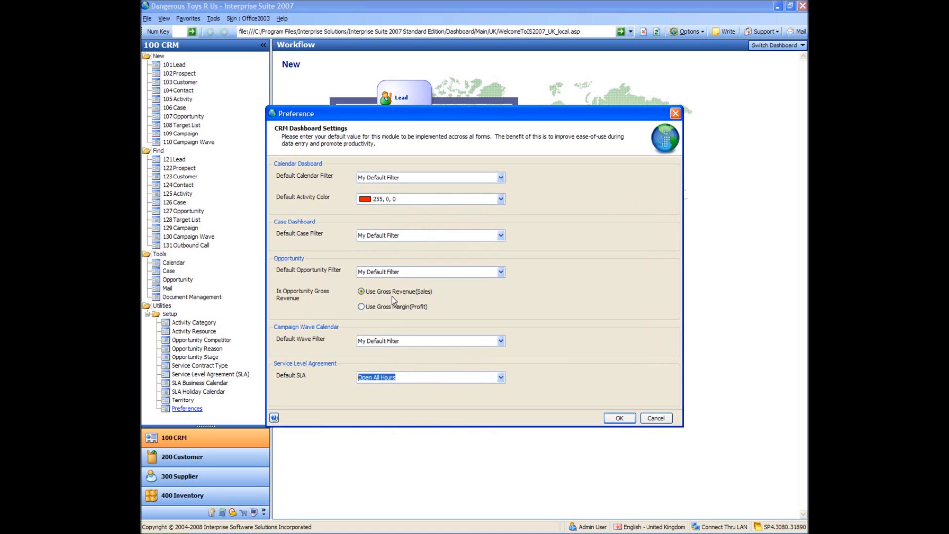
mouse_move(389, 307)
click(622, 418)
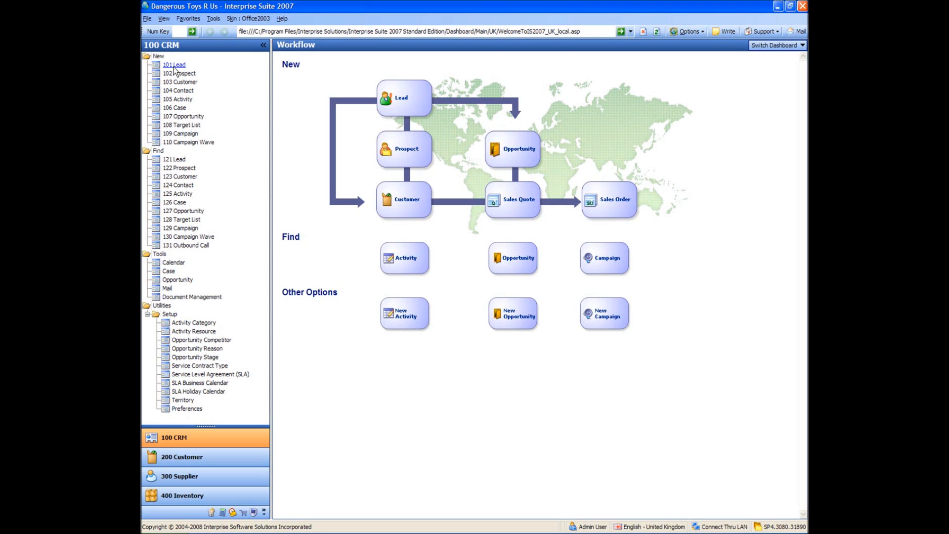
Step: Collapse the Setup folder and start a new lead with the lead name "Toys International UK Ltd"
click(147, 315)
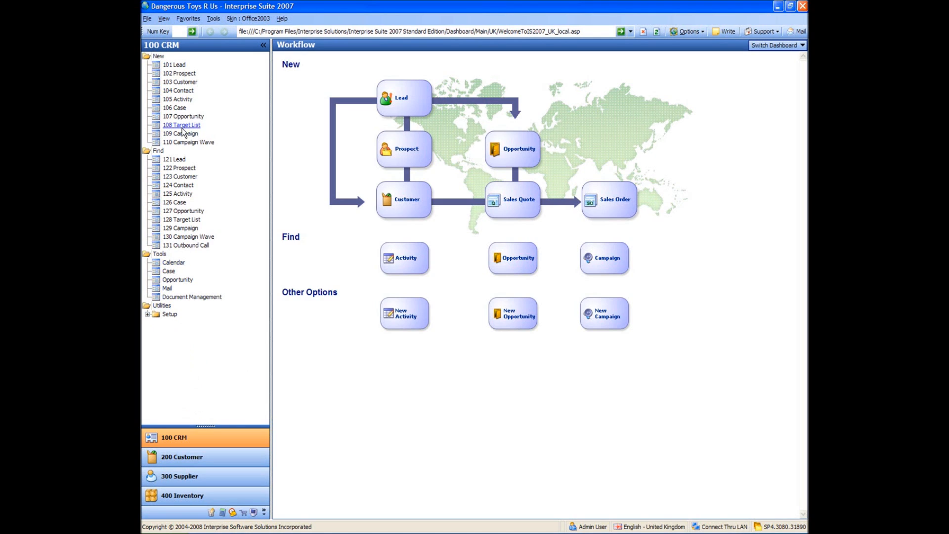
click(174, 65)
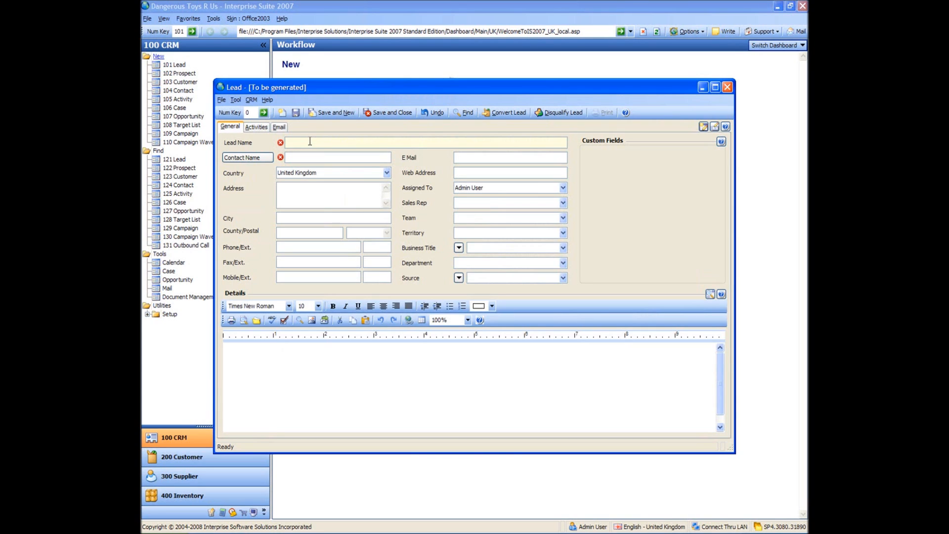
text(Toys International UK Ltd)
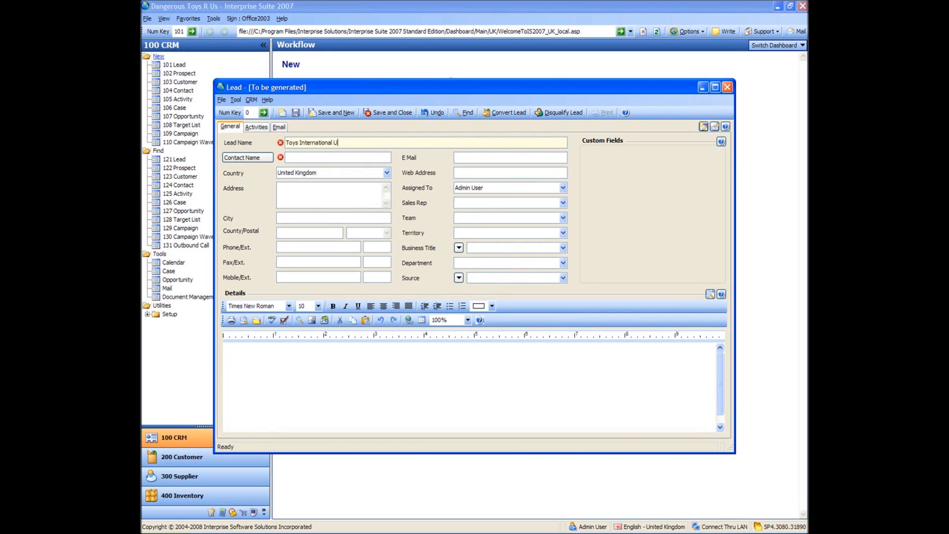